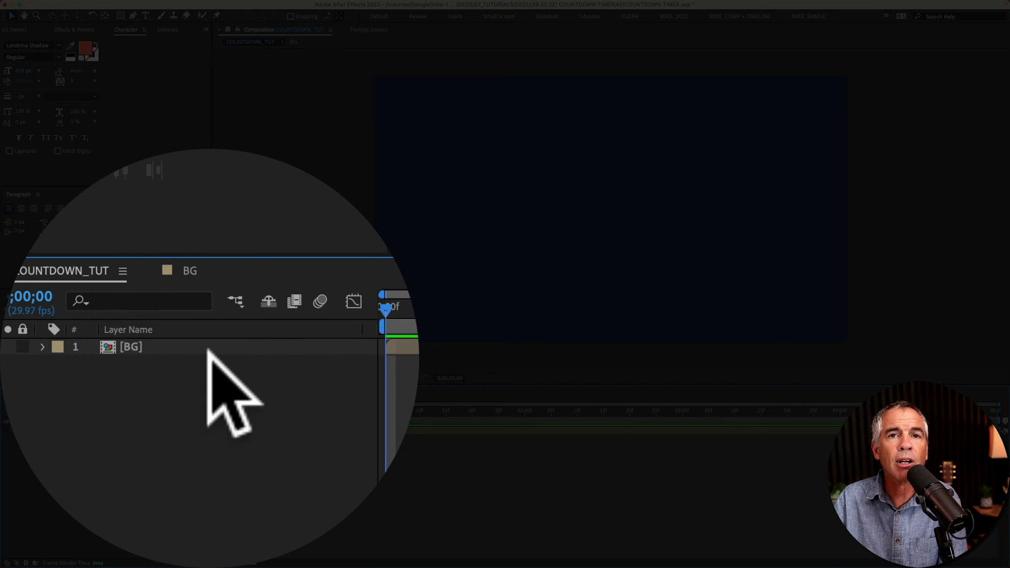
Step: Add a new text layer reading 10
{"action": "right_click", "coordinate": [122, 432]}
{"action": "mouse_move", "coordinate": [221, 439]}
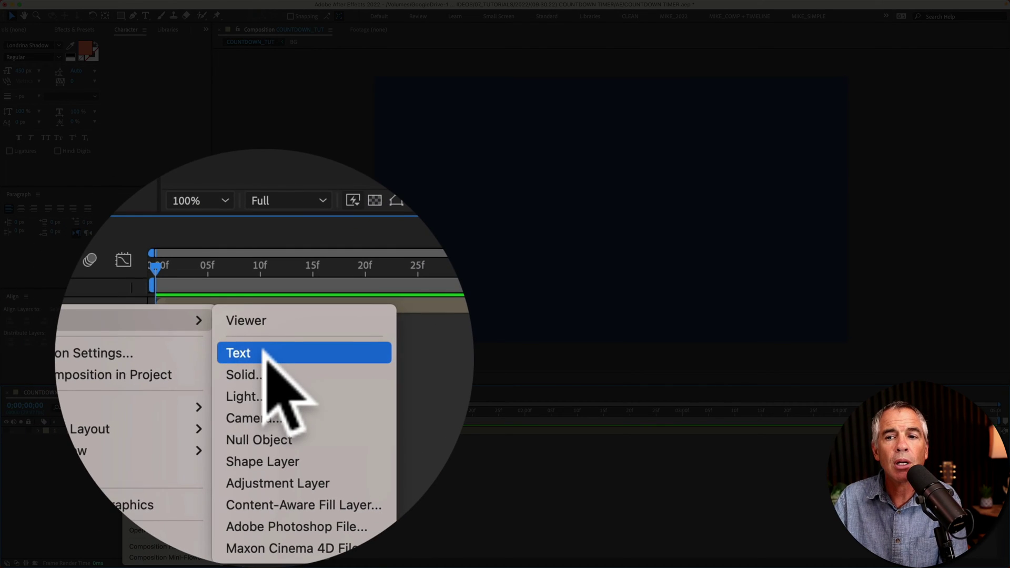
{"action": "left_click", "coordinate": [264, 453]}
{"action": "type", "text": "10"}
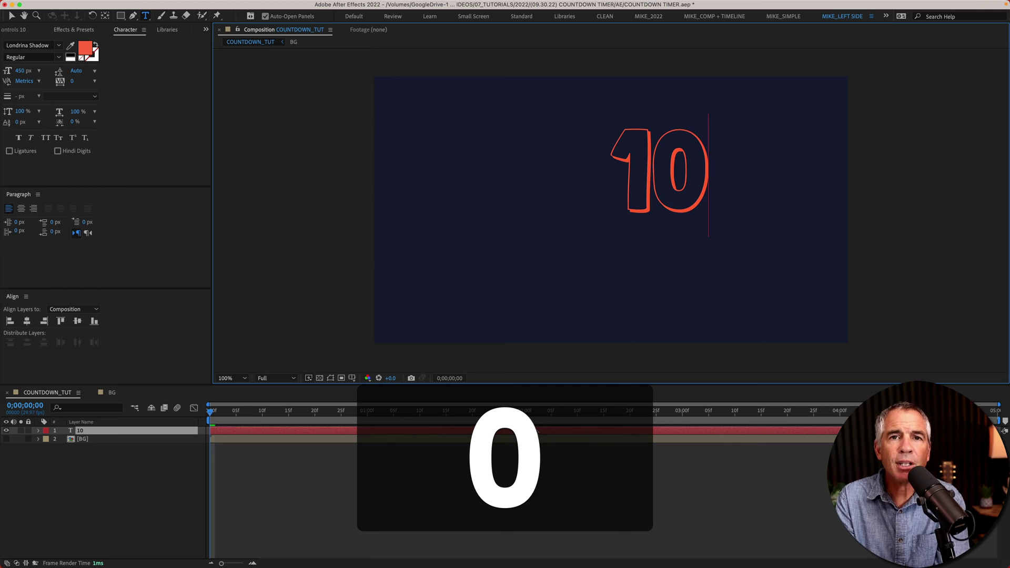
Step: Centre the 10 text layer horizontally and vertically in the composition
{"action": "left_click", "coordinate": [10, 15]}
{"action": "key", "text": "v"}
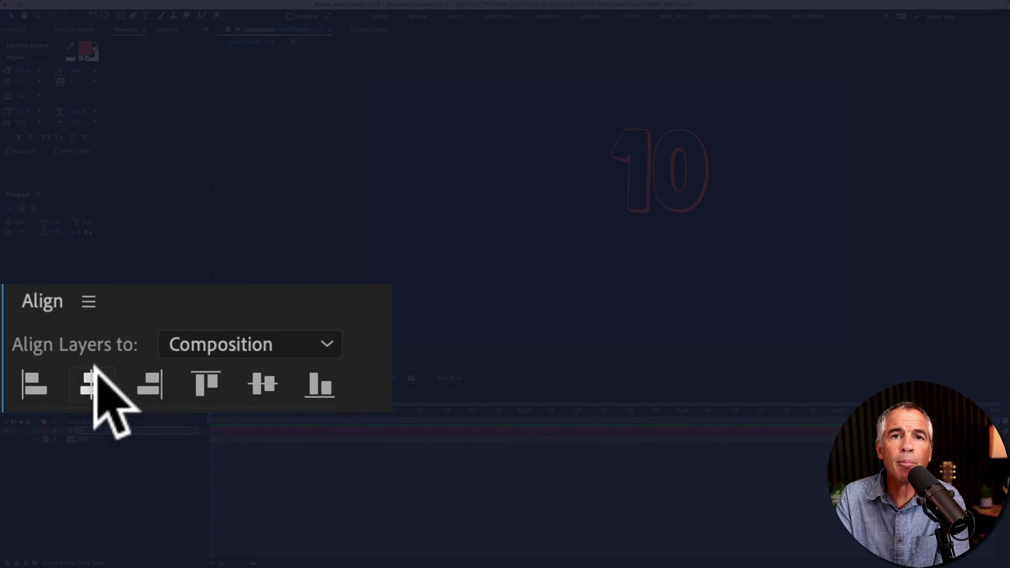
{"action": "left_click", "coordinate": [94, 371]}
{"action": "left_click", "coordinate": [262, 382]}
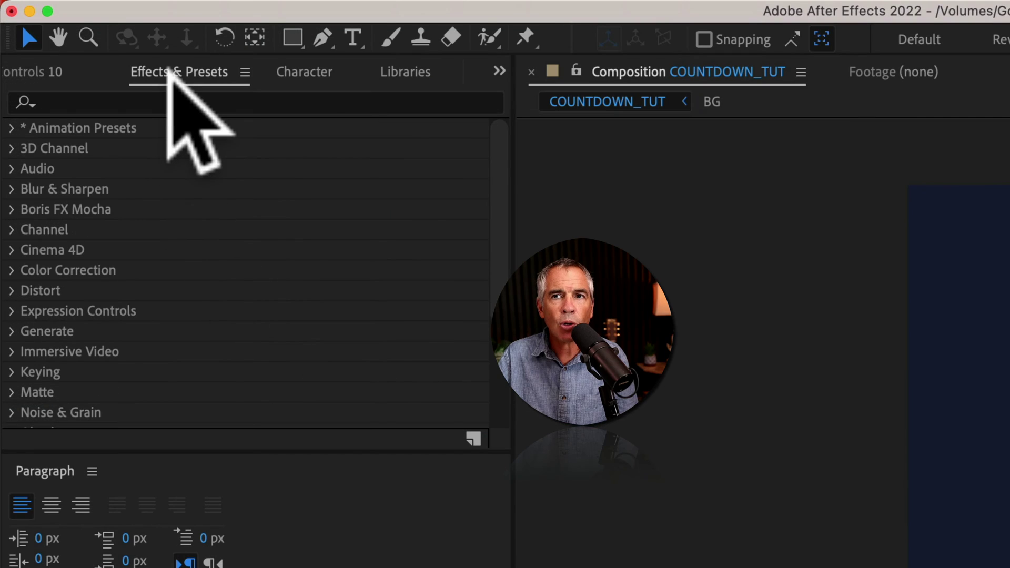
Step: Search Effects & Presets for 'slider' and drag Slider Control onto the 10 text layer
{"action": "left_click", "coordinate": [69, 30]}
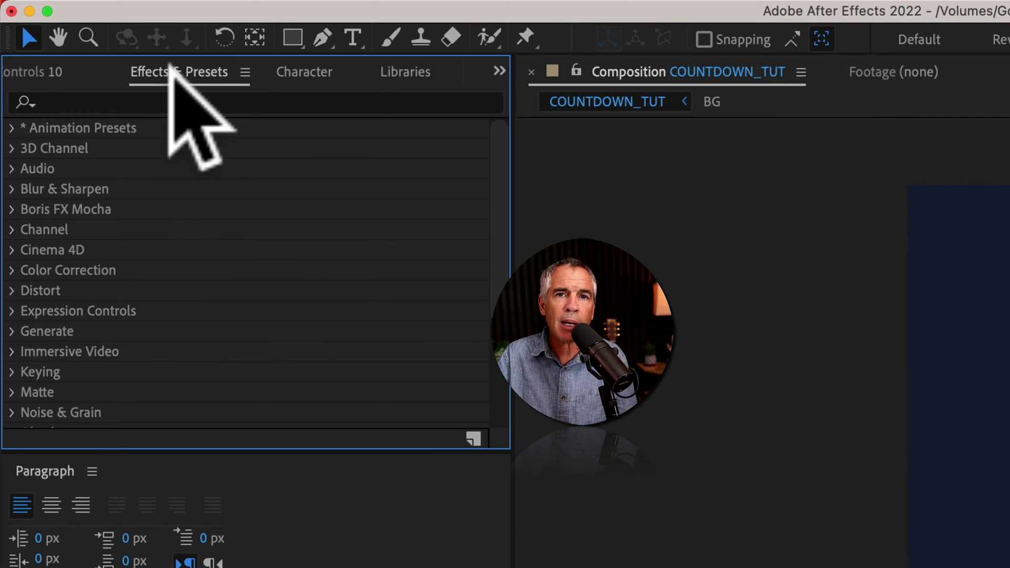
{"action": "left_click", "coordinate": [720, 13]}
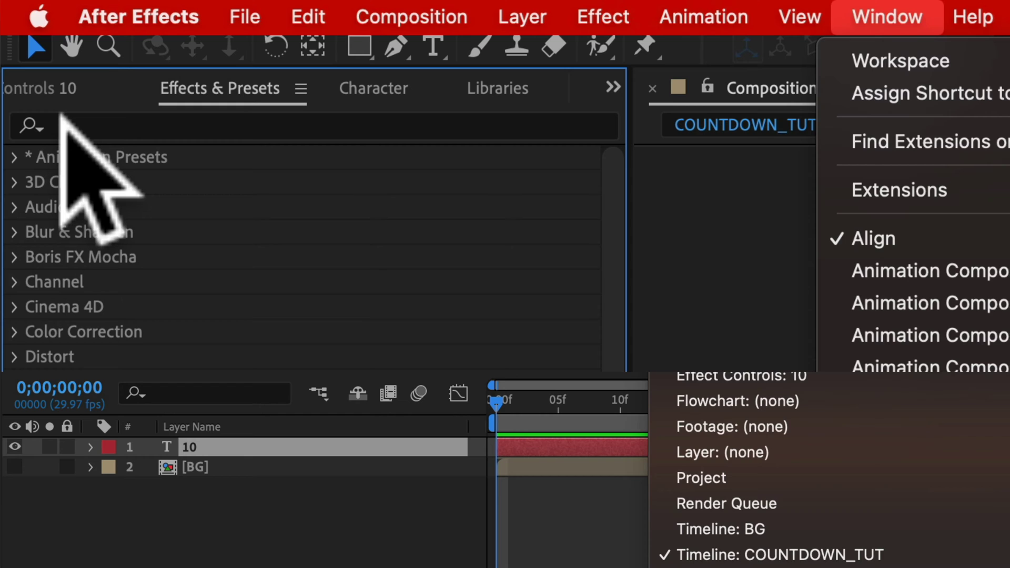
{"action": "left_click", "coordinate": [61, 126]}
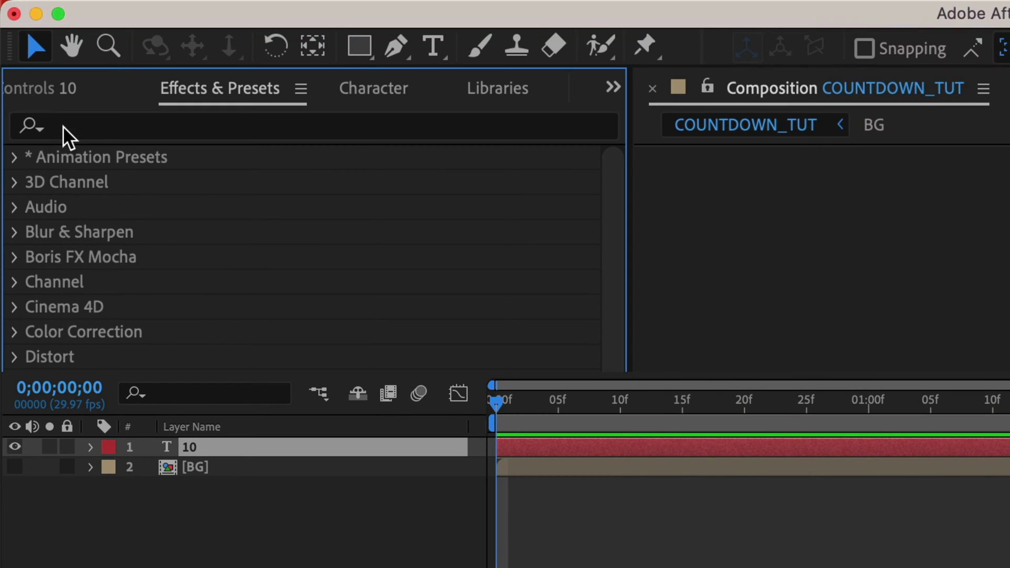
{"action": "left_click", "coordinate": [62, 127]}
{"action": "type", "text": "slider"}
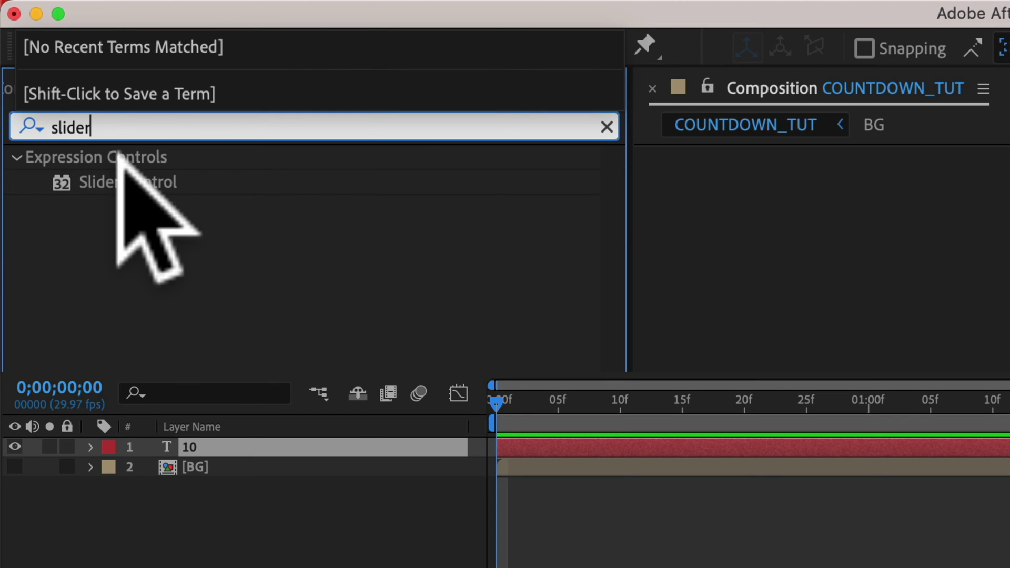
{"action": "key", "text": "Return"}
{"action": "left_click_drag", "start_coordinate": [123, 178], "coordinate": [191, 442]}
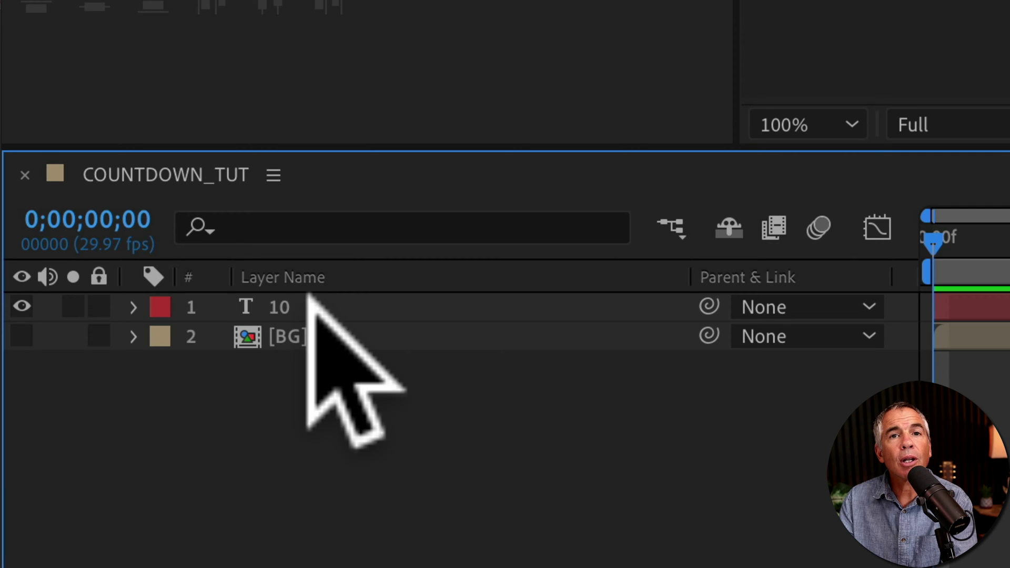
Step: Expand the 10 layer and its Text group to show Source Text, then view the timeline column options
{"action": "left_click", "coordinate": [297, 297]}
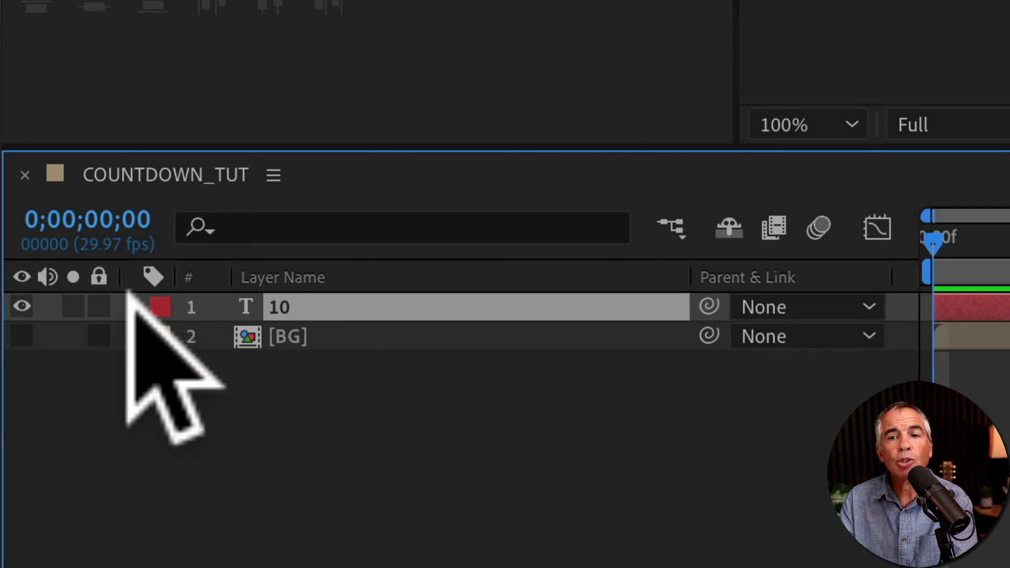
{"action": "left_click", "coordinate": [132, 306]}
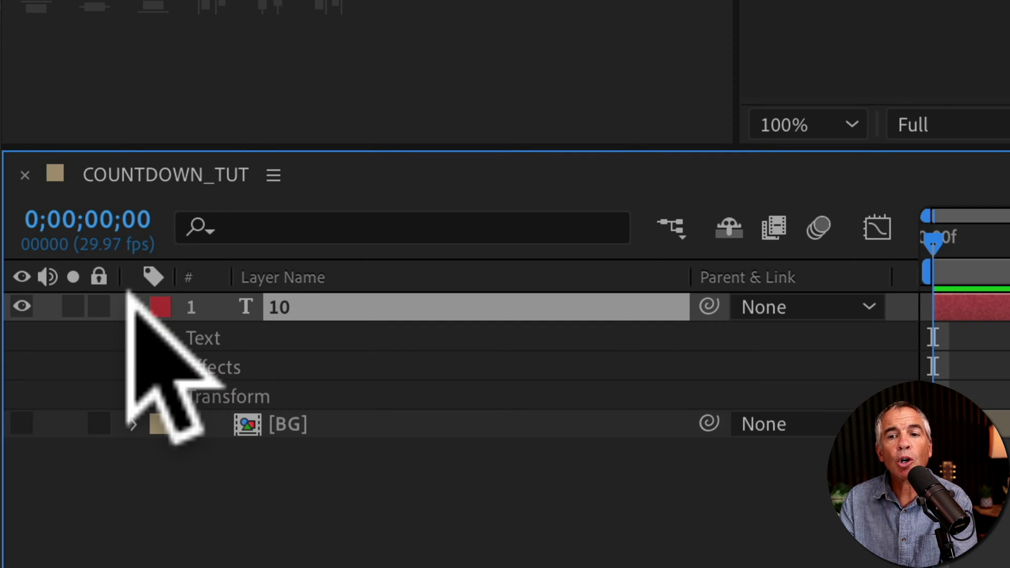
{"action": "left_click", "coordinate": [165, 340]}
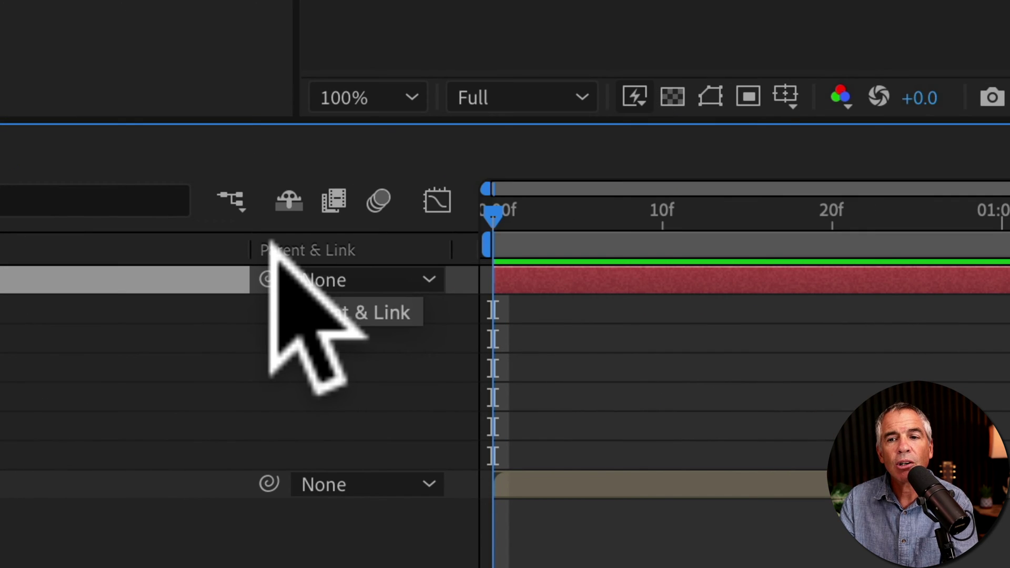
{"action": "right_click", "coordinate": [272, 254]}
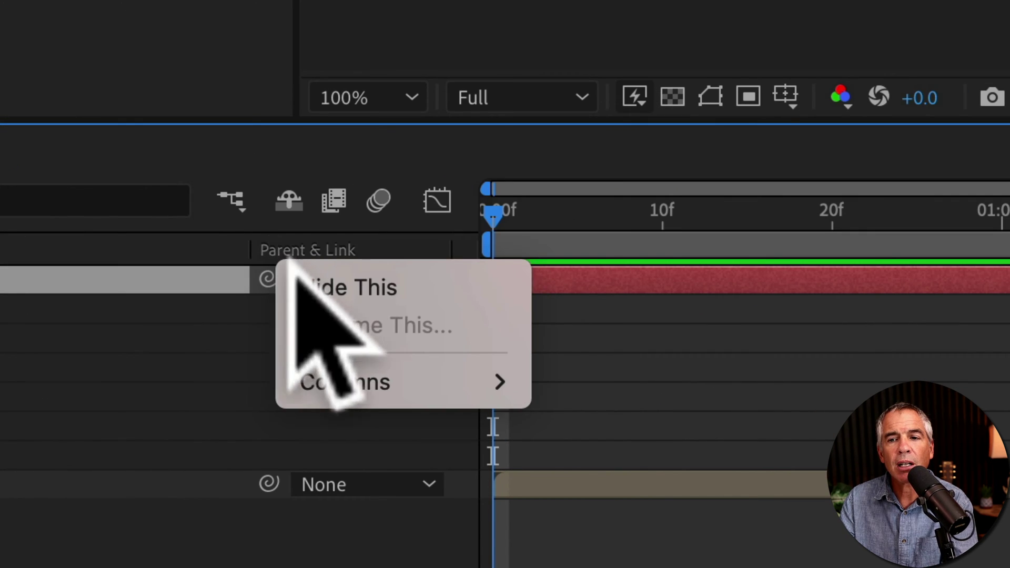
{"action": "mouse_move", "coordinate": [374, 370]}
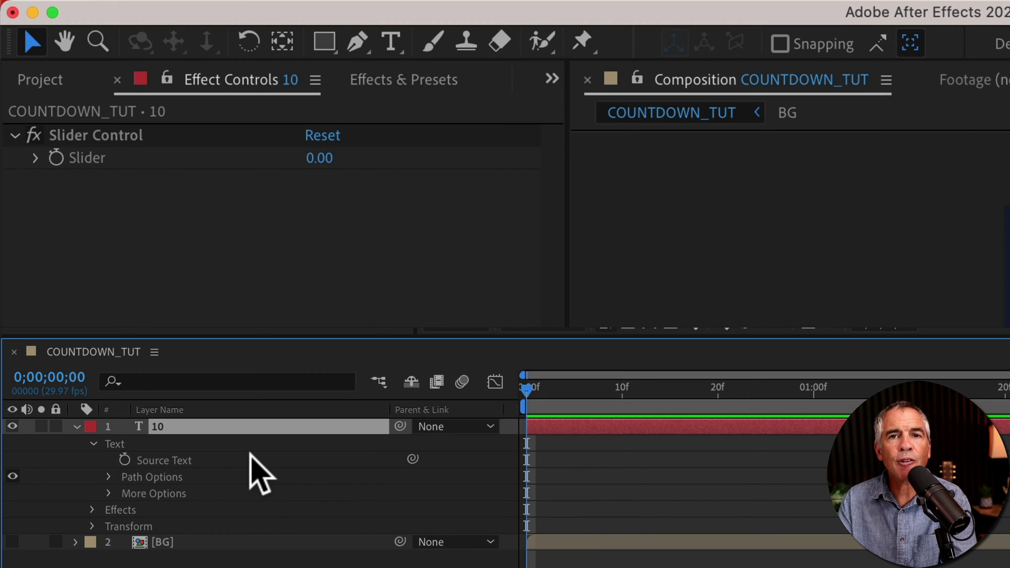
Step: Add an expression to Source Text and pick-whip it to the Slider Control's Slider value
{"action": "key", "text": "alt"}
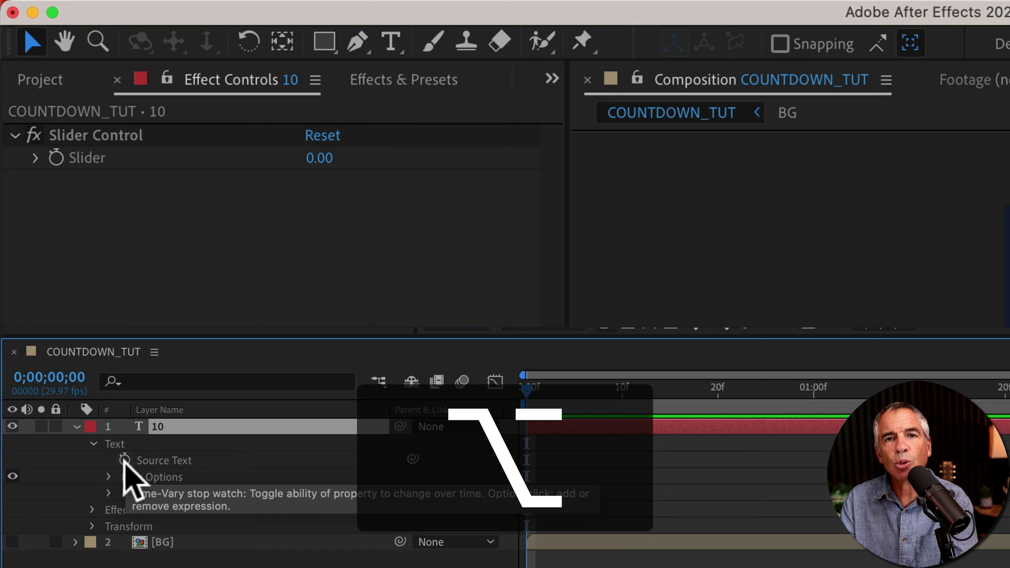
{"action": "left_click", "coordinate": [124, 461], "text": "alt"}
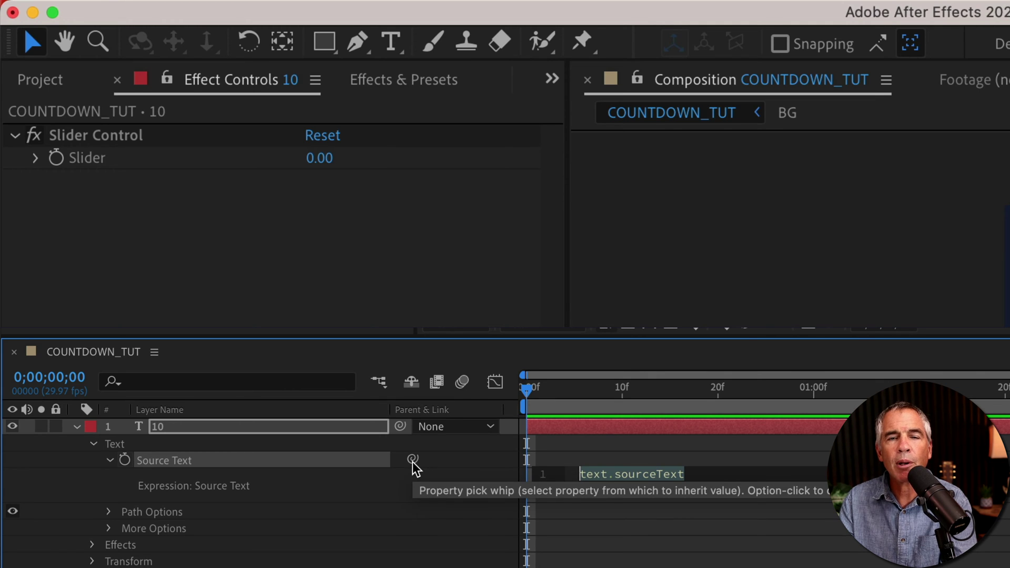
{"action": "left_click_drag", "start_coordinate": [413, 459], "coordinate": [90, 153]}
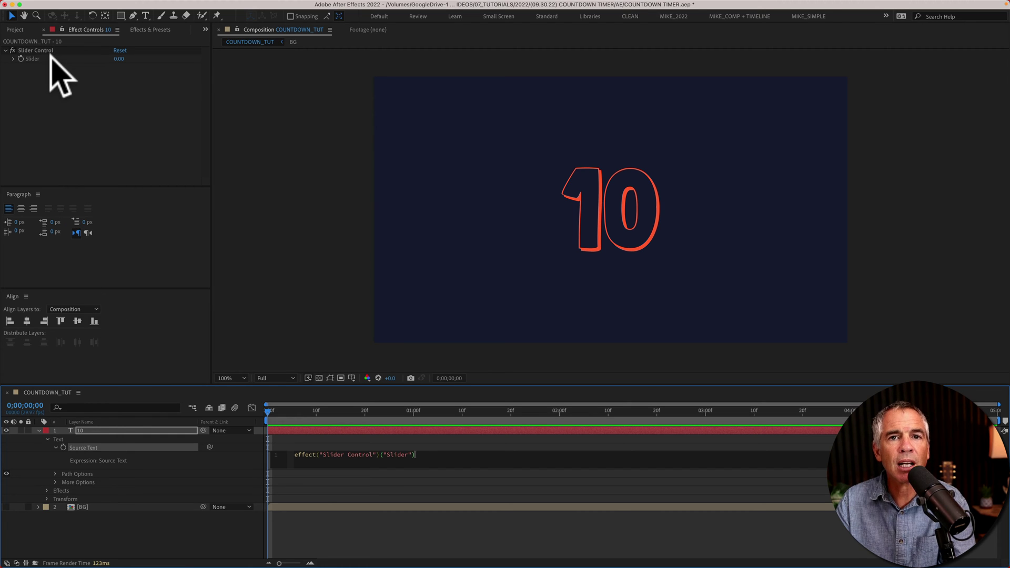
Step: Commit the Source Text expression and set the Slider value to 50
{"action": "left_click", "coordinate": [52, 58]}
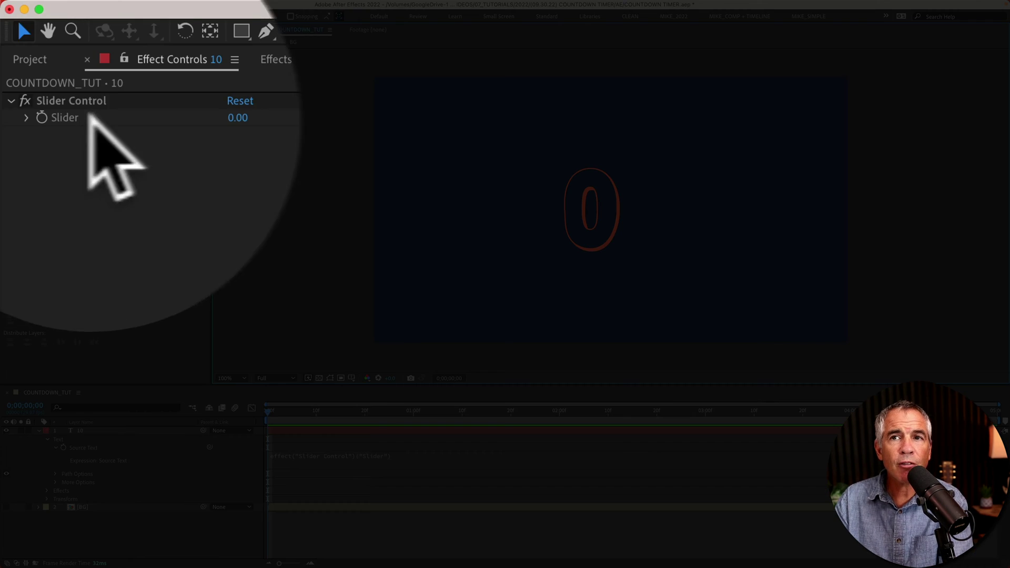
{"action": "left_click", "coordinate": [213, 118]}
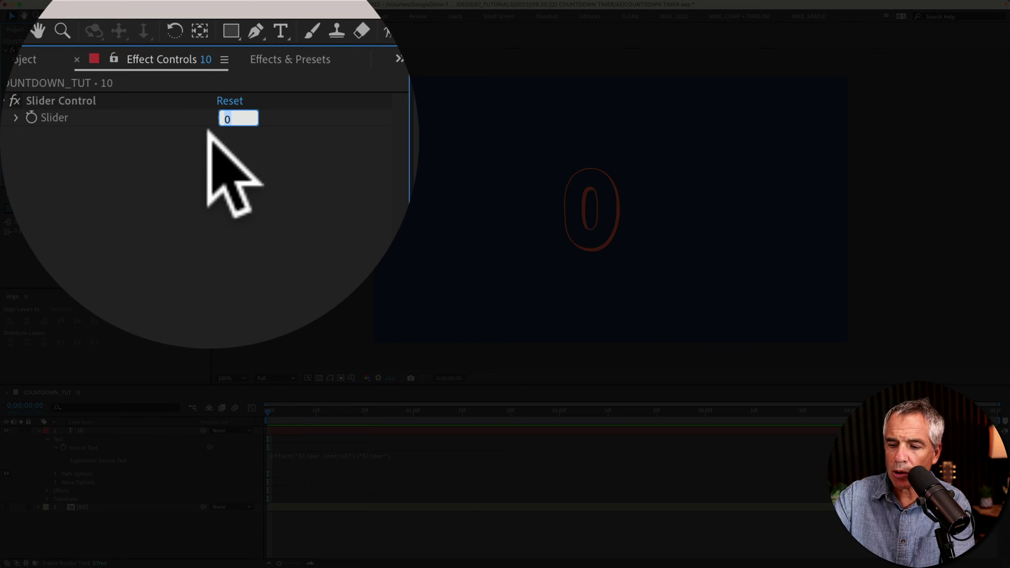
{"action": "type", "text": "50"}
{"action": "key", "text": "Return"}
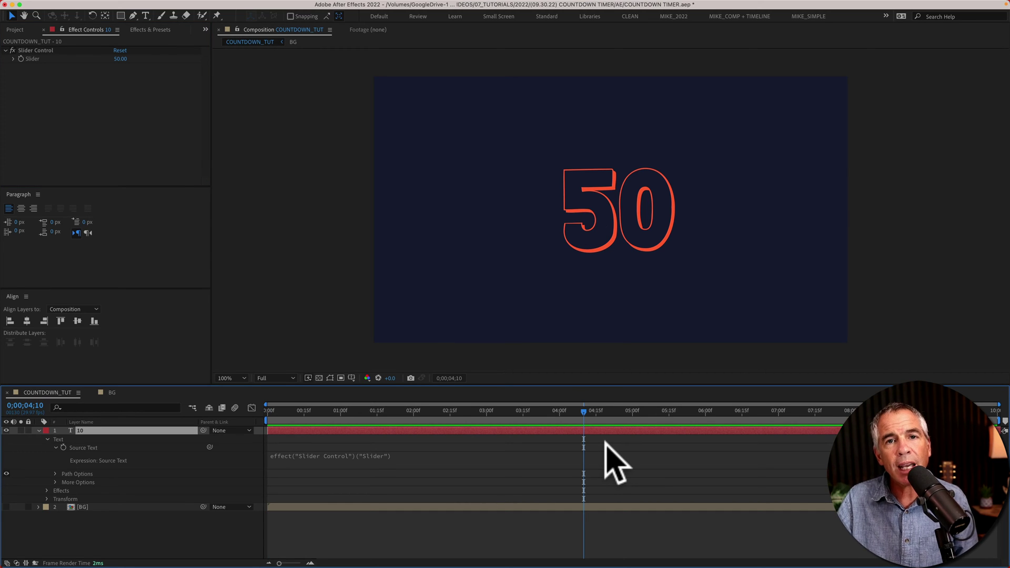
Step: Return the playhead to the composition start and set the Slider value to 10
{"action": "left_click", "coordinate": [583, 413]}
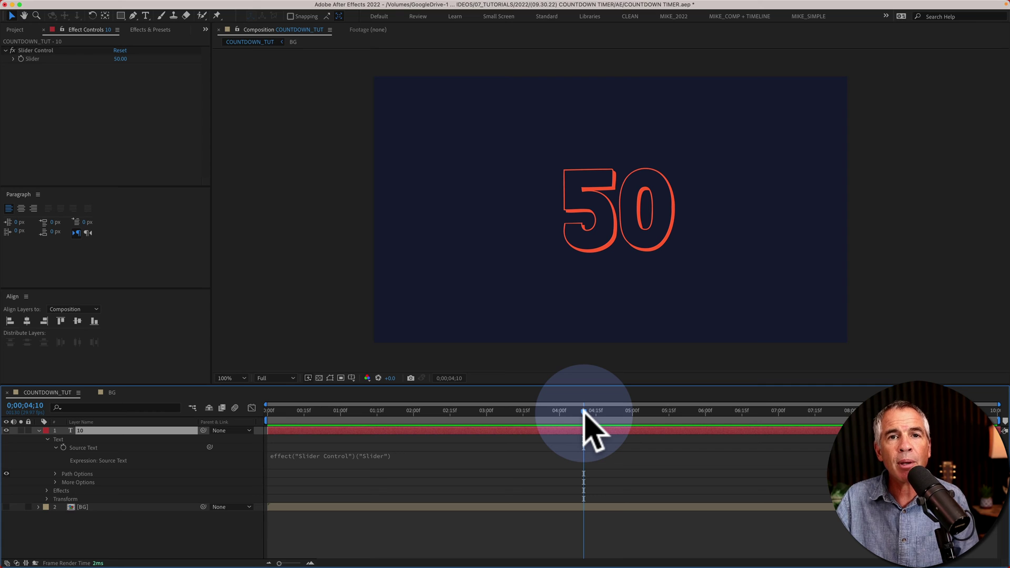
{"action": "left_click_drag", "start_coordinate": [584, 413], "coordinate": [248, 412]}
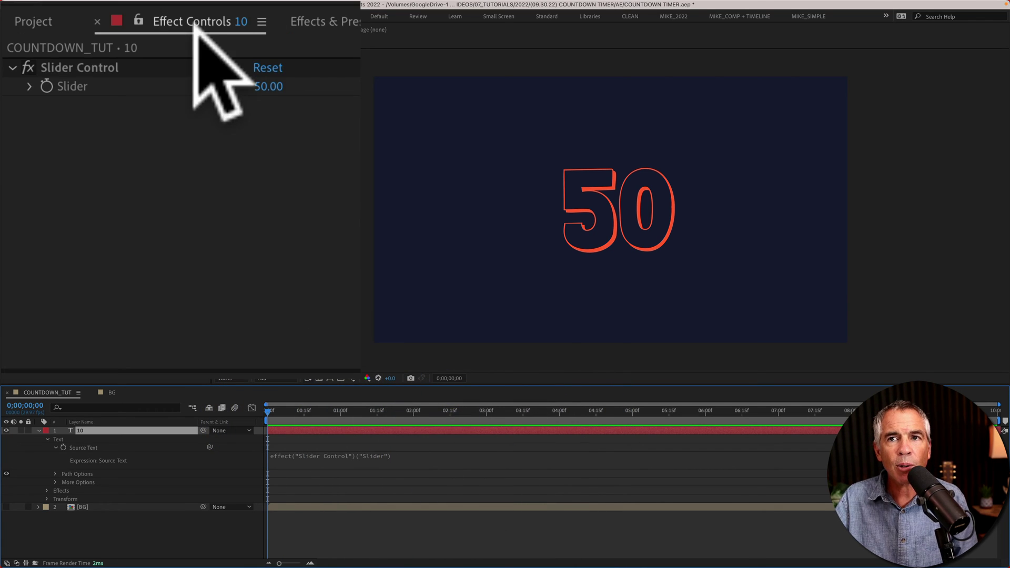
{"action": "left_click", "coordinate": [195, 25]}
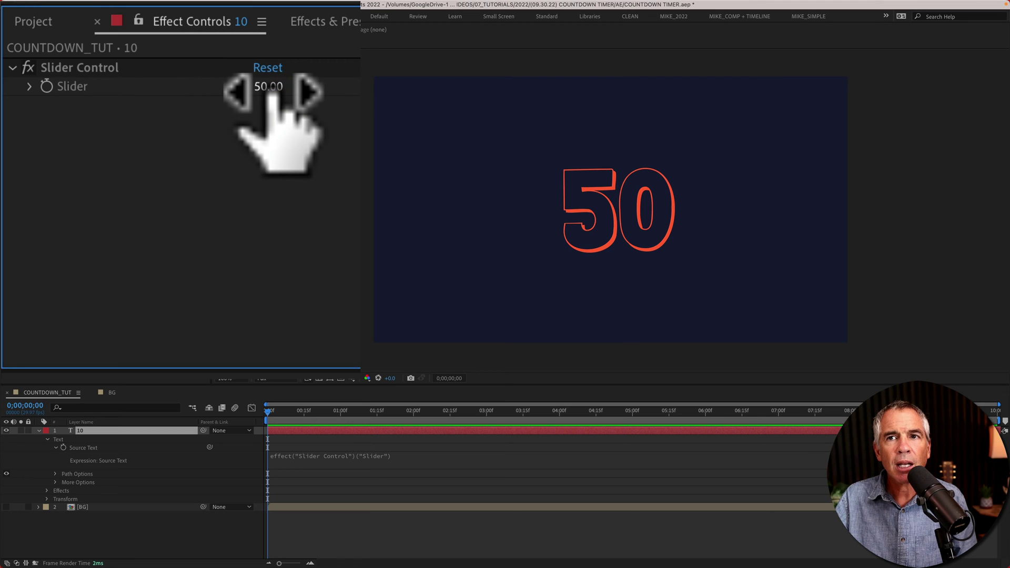
{"action": "left_click", "coordinate": [273, 86]}
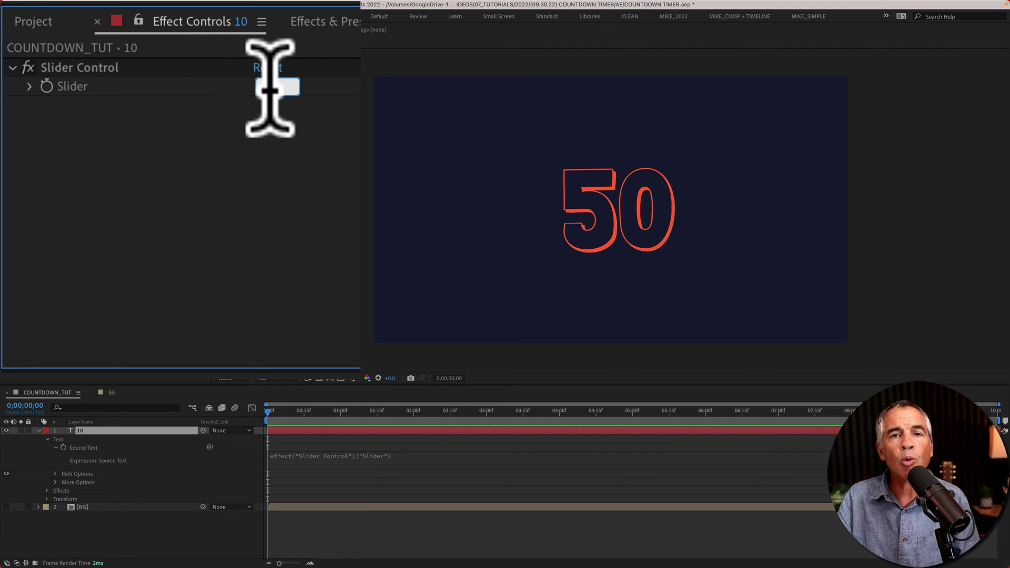
{"action": "type", "text": "10"}
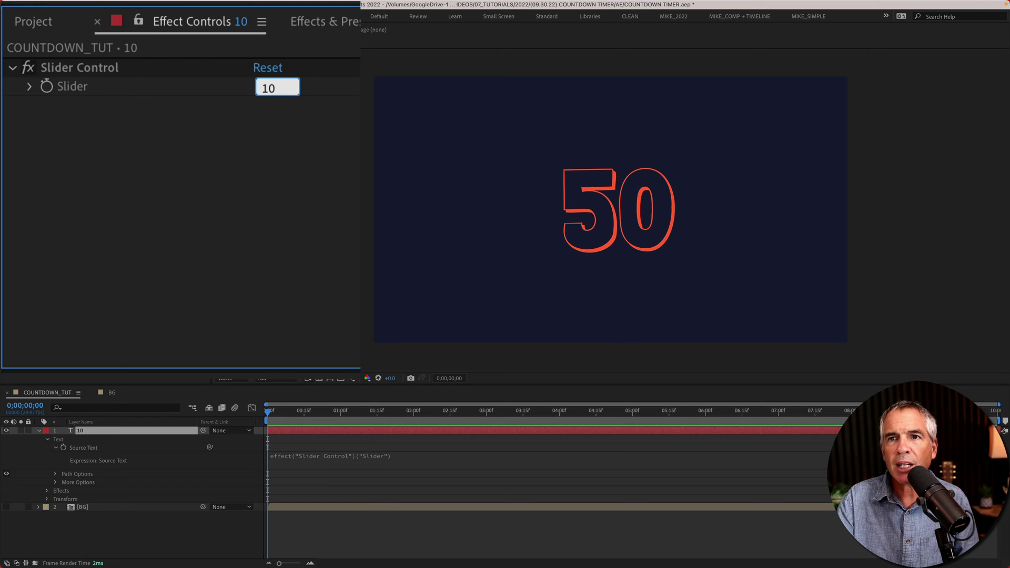
{"action": "key", "text": "Return"}
{"action": "left_click", "coordinate": [210, 134]}
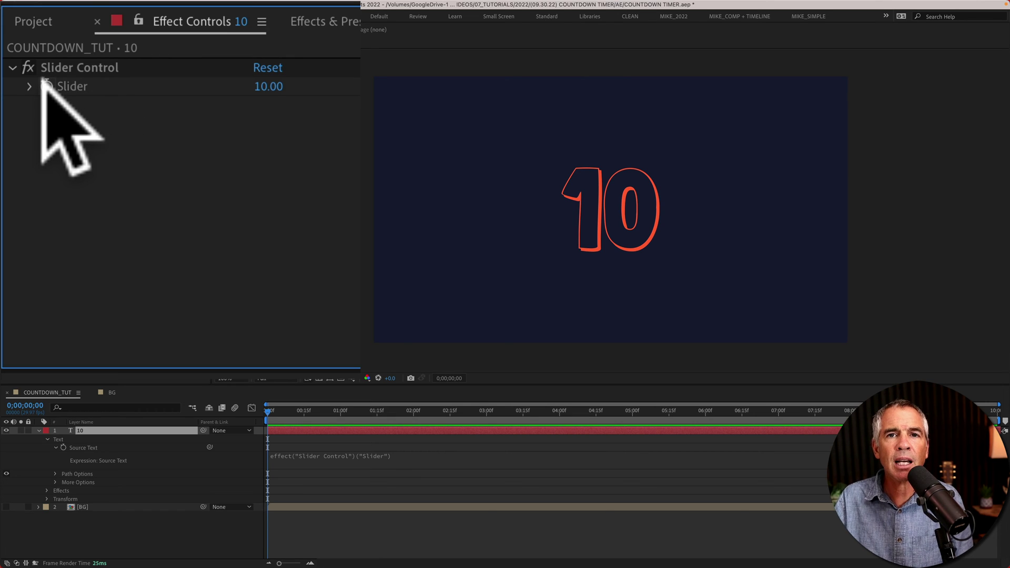
Step: Set a Slider keyframe of 10.00 at 0;00 and move the playhead to 0;00;09;29
{"action": "left_click", "coordinate": [47, 86]}
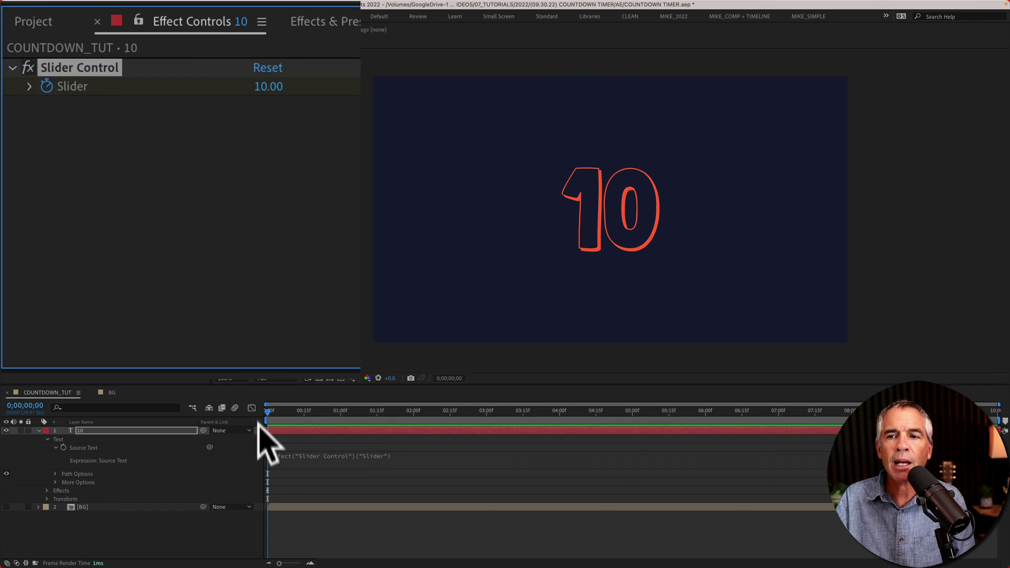
{"action": "left_click", "coordinate": [258, 416]}
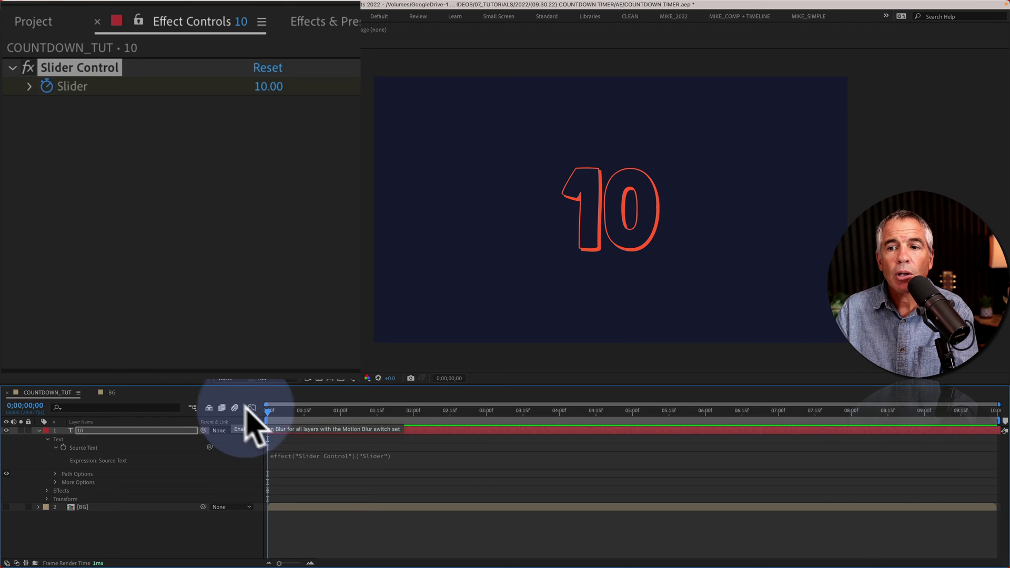
{"action": "left_click_drag", "start_coordinate": [266, 411], "coordinate": [1001, 423]}
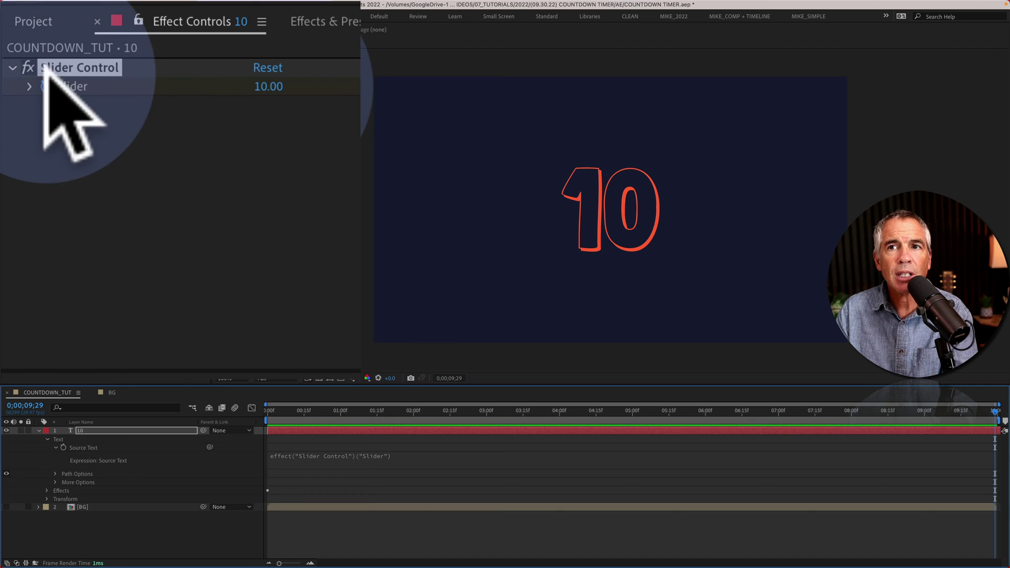
Step: Set the Slider to 0 at the final frame, then preview the countdown from the start
{"action": "left_click", "coordinate": [268, 87]}
{"action": "type", "text": "0"}
{"action": "left_click_drag", "start_coordinate": [992, 409], "coordinate": [266, 416]}
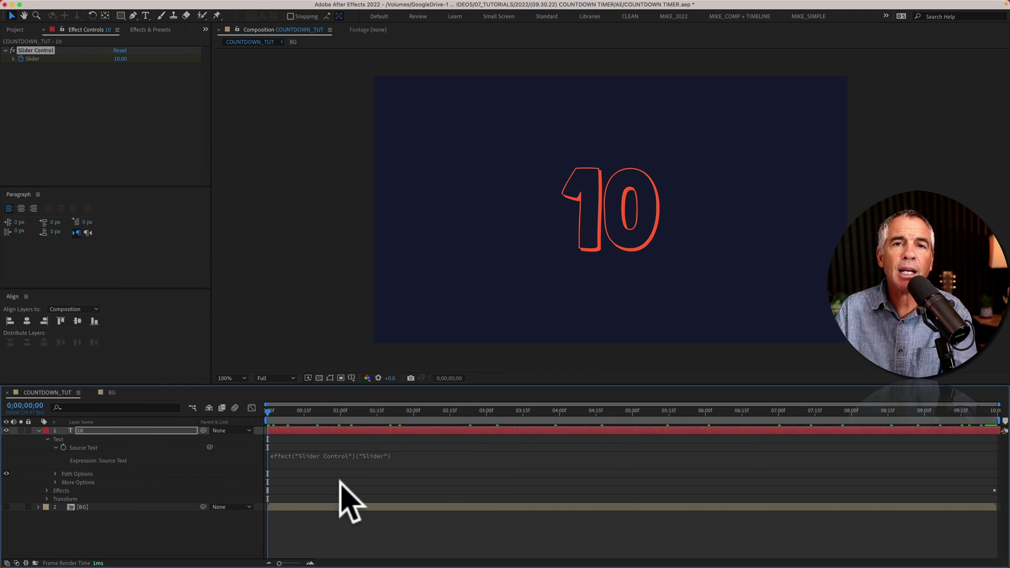
{"action": "key", "text": "space"}
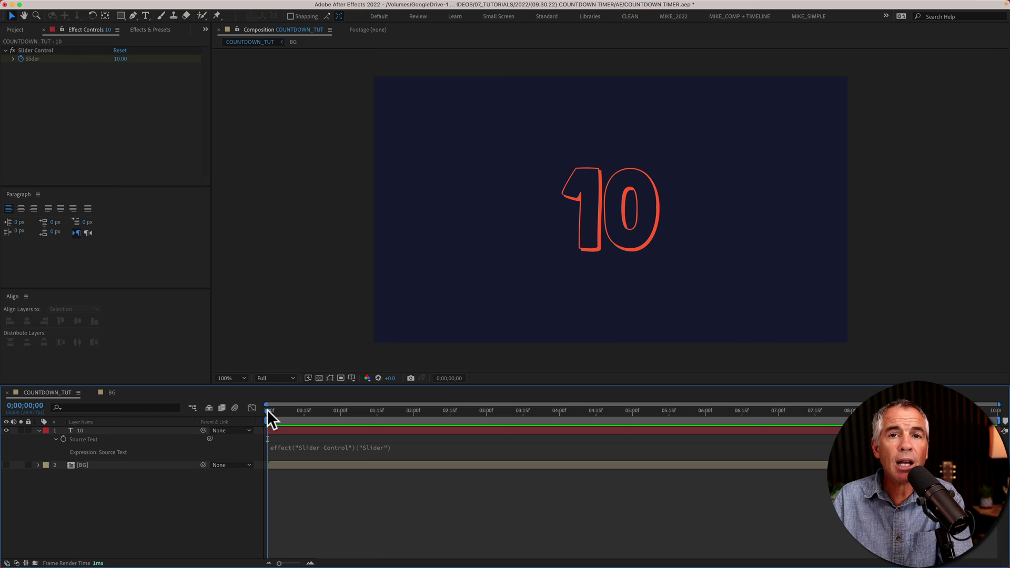
Step: Reveal the number layer's Source Text expression with E
{"action": "mouse_move", "coordinate": [266, 409]}
{"action": "left_mouse_down"}
{"action": "mouse_move", "coordinate": [376, 416]}
{"action": "mouse_move", "coordinate": [254, 418]}
{"action": "left_mouse_up"}
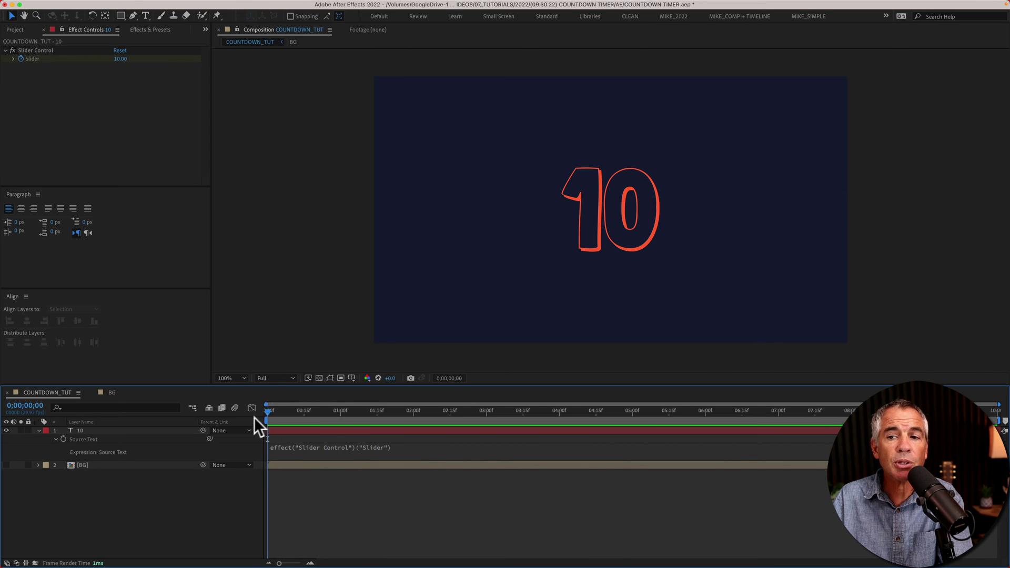
{"action": "left_click", "coordinate": [299, 446]}
{"action": "left_click", "coordinate": [332, 502]}
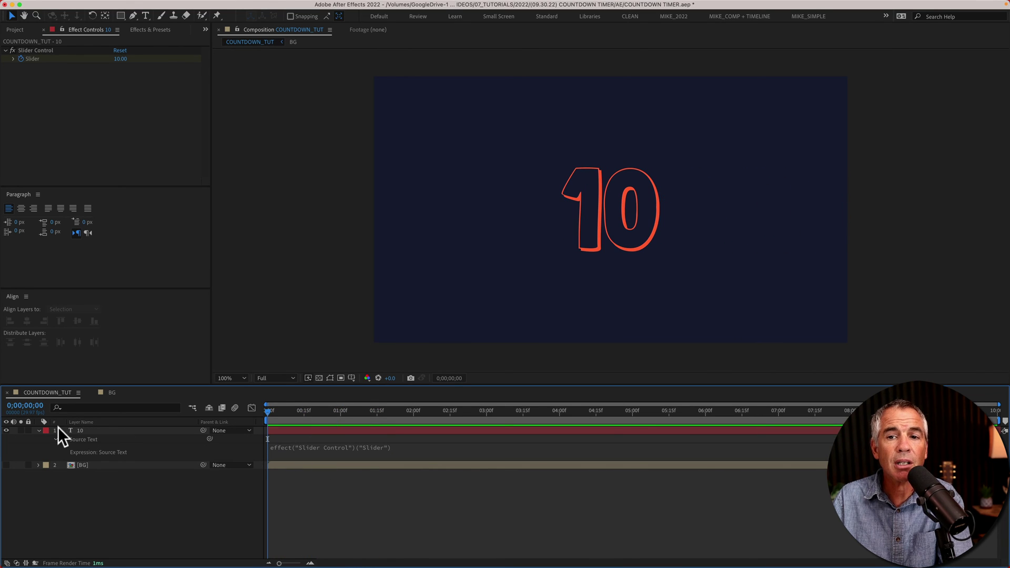
{"action": "left_click", "coordinate": [39, 430]}
{"action": "left_click", "coordinate": [84, 430]}
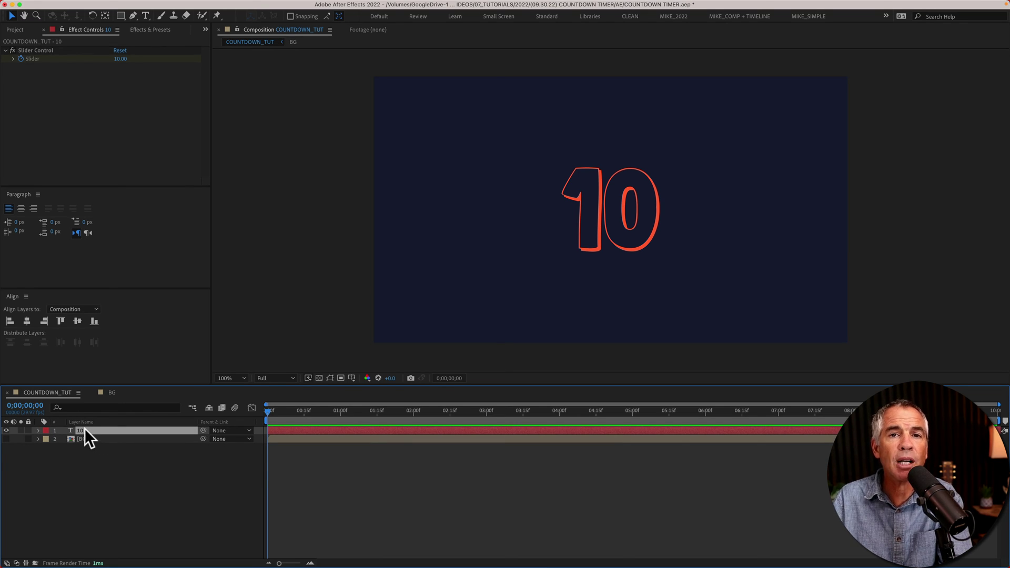
{"action": "key", "text": "e"}
{"action": "key", "text": "e"}
Step: Change the expression to Math.round(effect("Slider Control")("Slider")); and commit it
{"action": "left_click", "coordinate": [295, 446]}
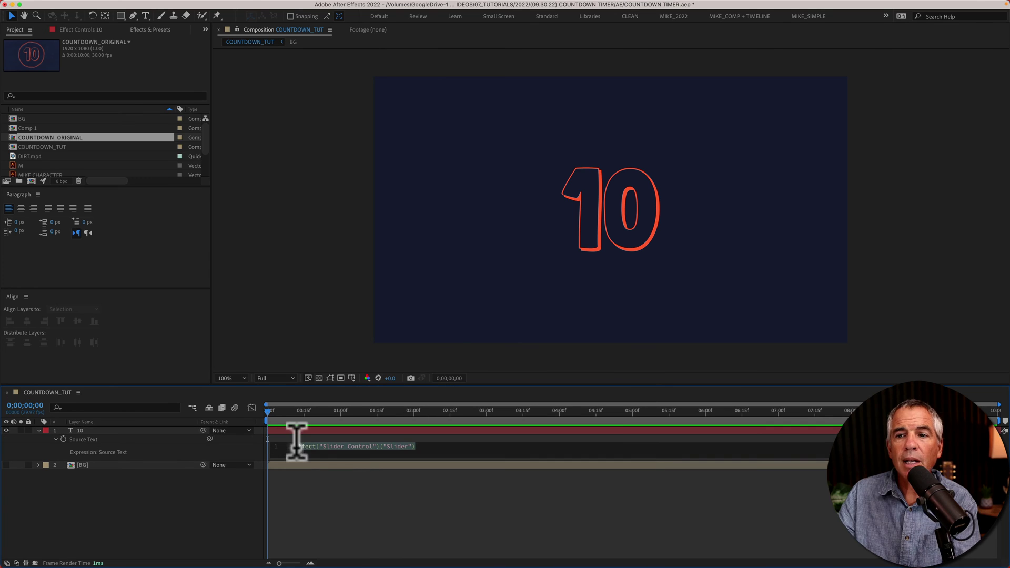
{"action": "left_click", "coordinate": [295, 446]}
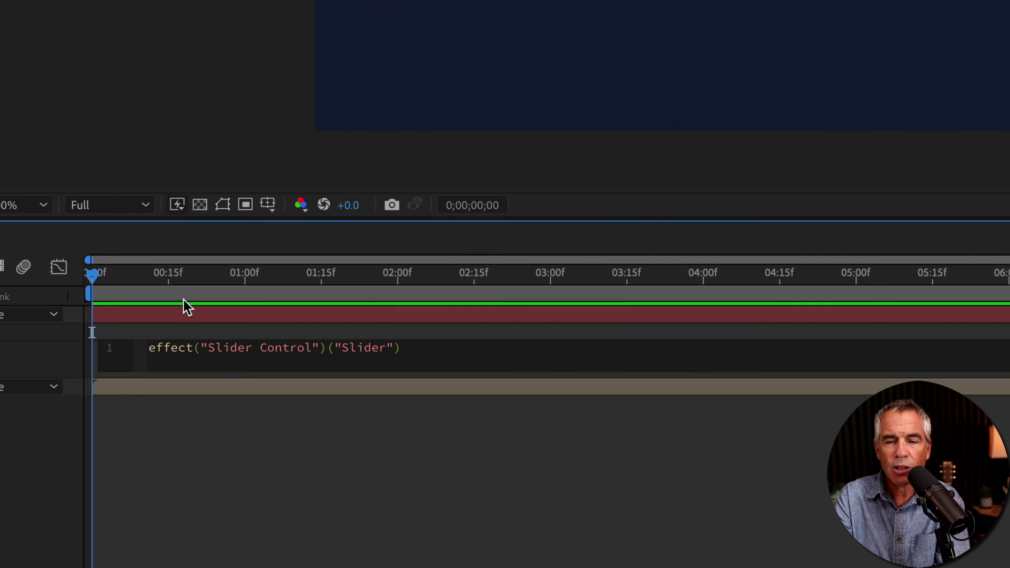
{"action": "type", "text": "Math.roun"}
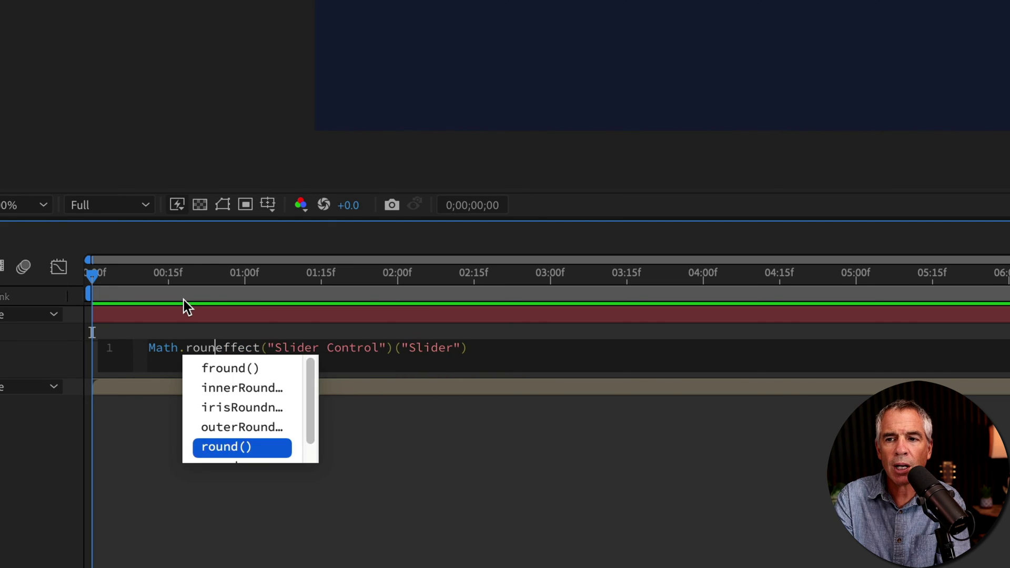
{"action": "type", "text": "d("}
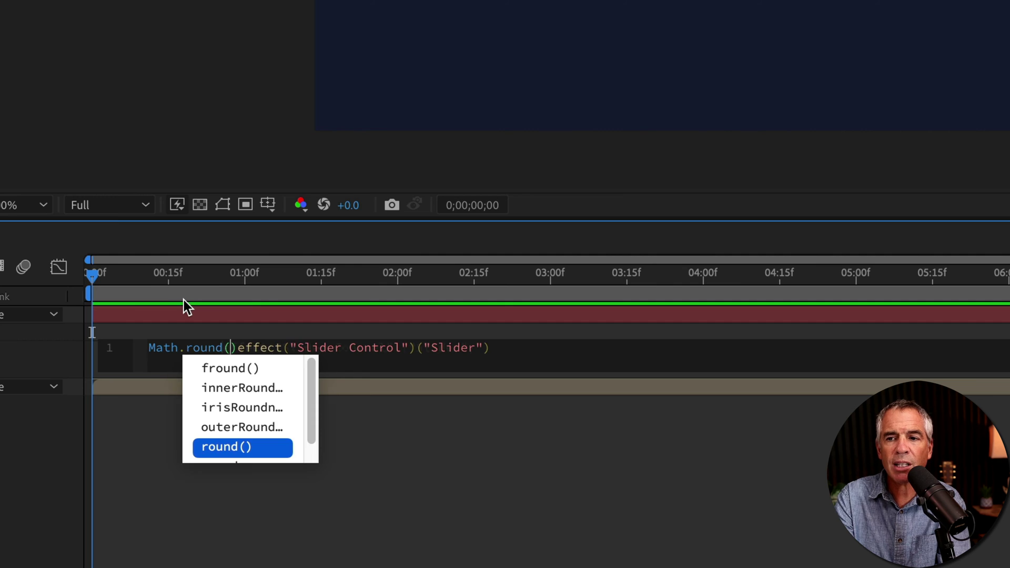
{"action": "key", "text": "Return"}
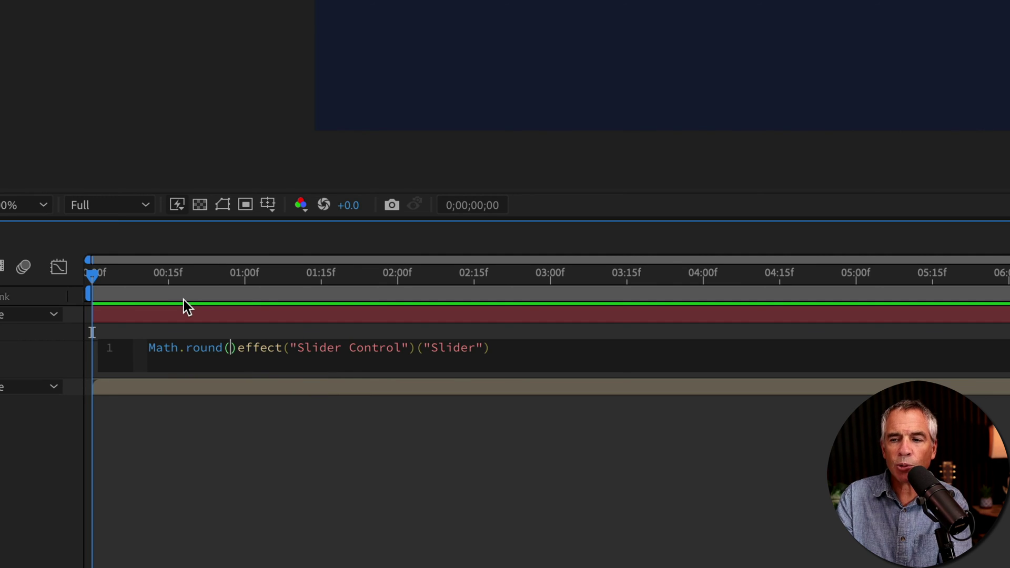
{"action": "key", "text": "Left"}
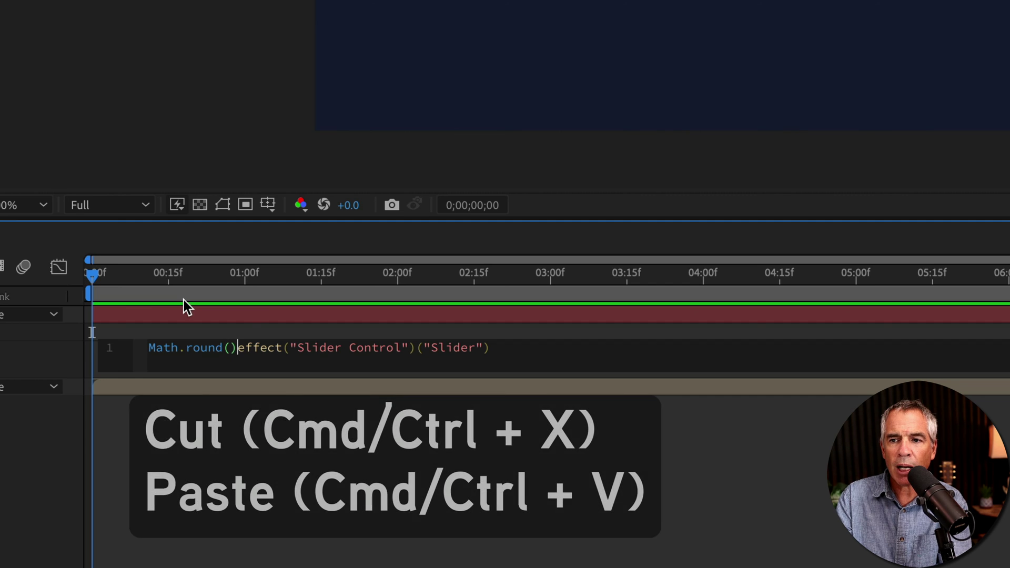
{"action": "key", "text": "Left"}
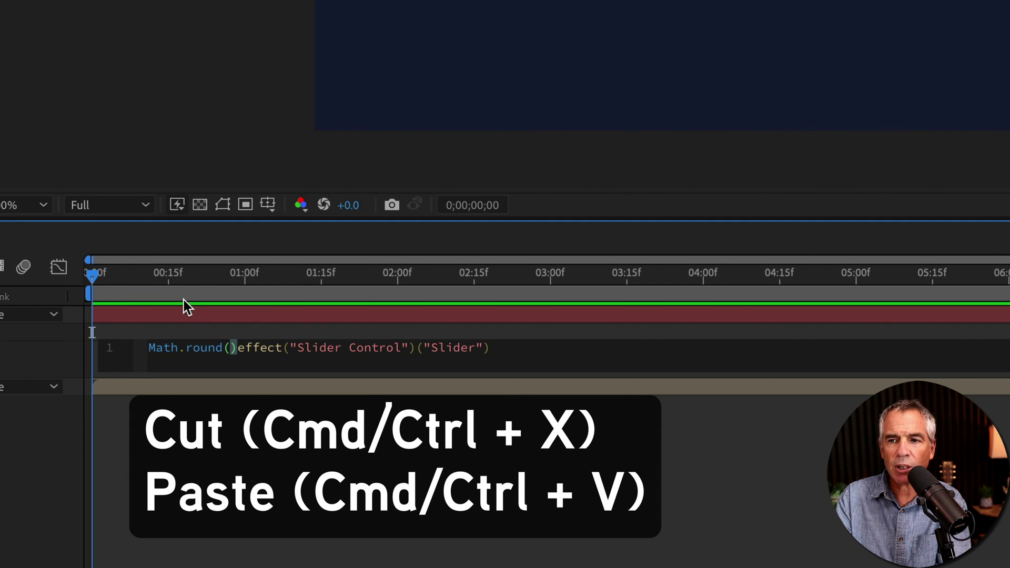
{"action": "key", "text": "shift+Right"}
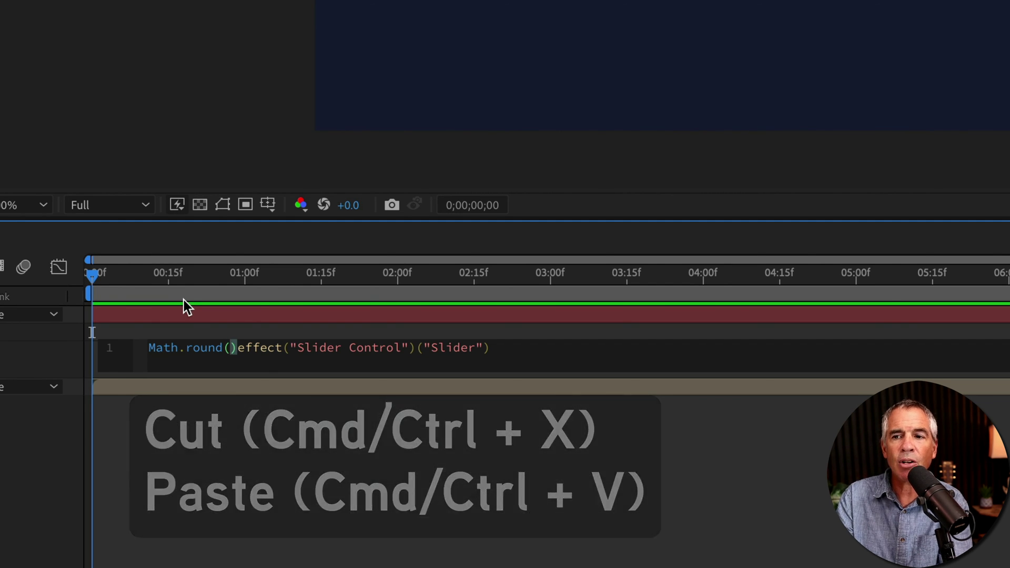
{"action": "key", "text": "ctrl+x"}
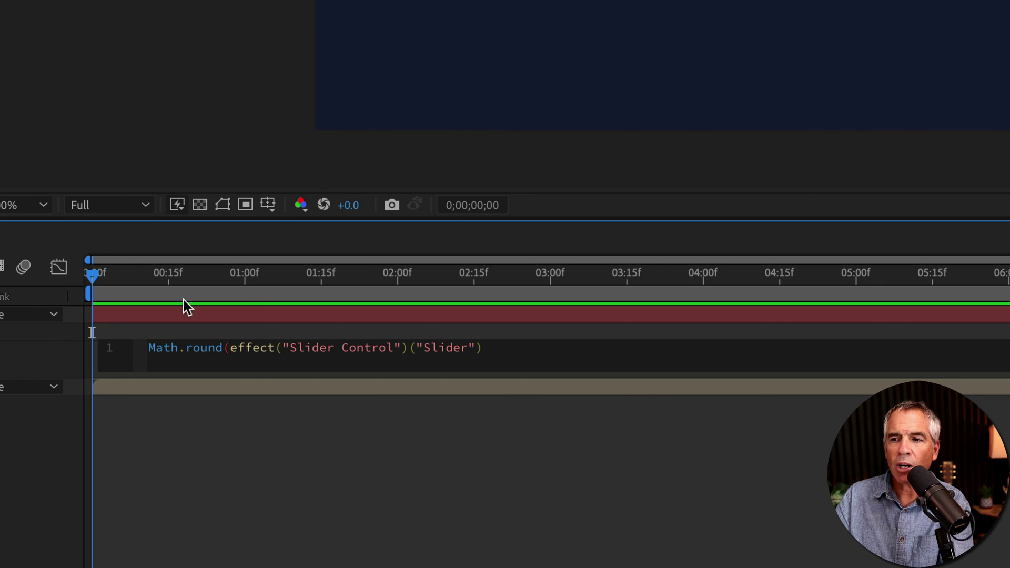
{"action": "left_click", "coordinate": [519, 337]}
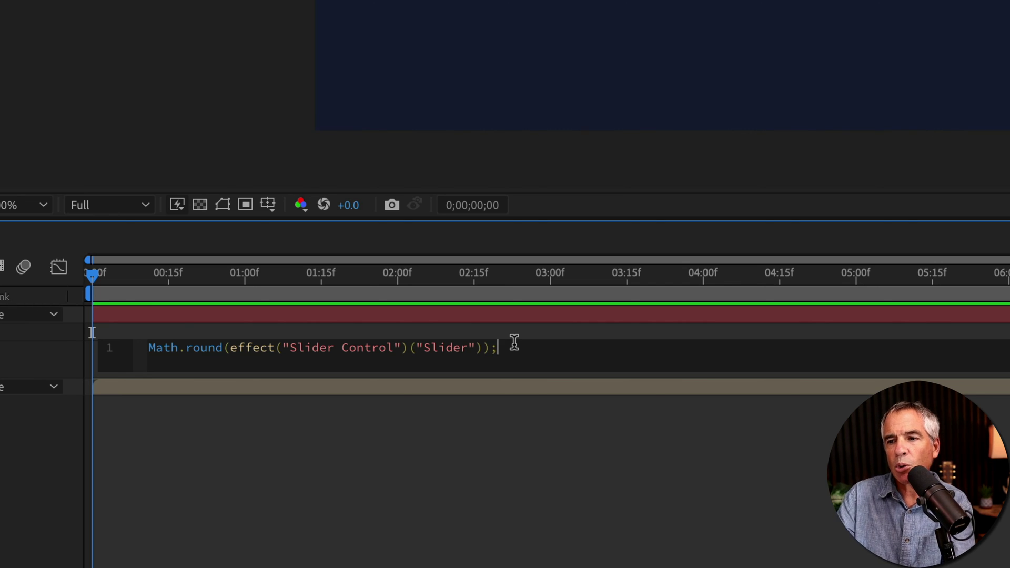
{"action": "left_click", "coordinate": [501, 420]}
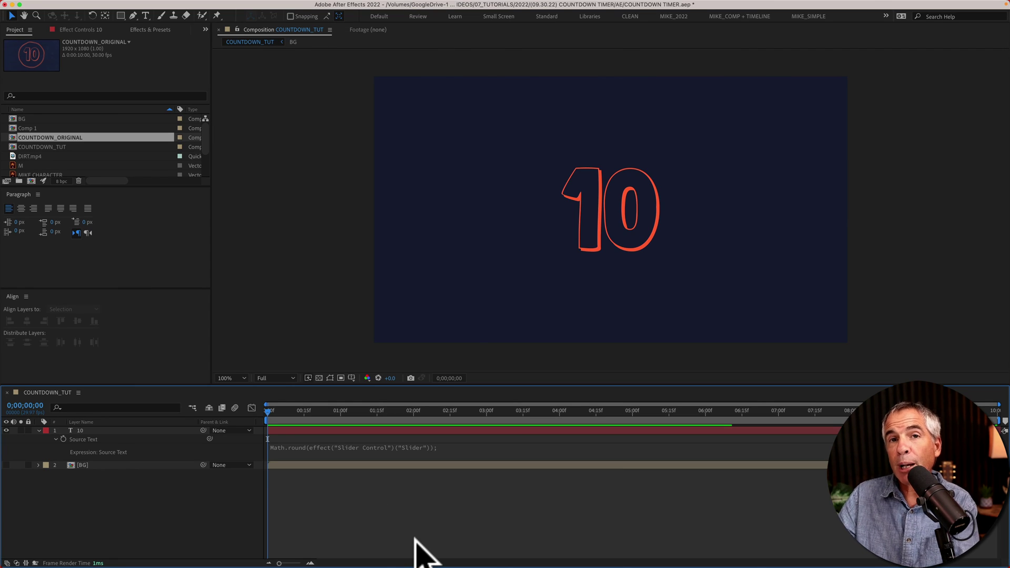
Step: Preview the whole-number countdown, then centre-align the text and centre it horizontally in the composition
{"action": "key", "text": "space"}
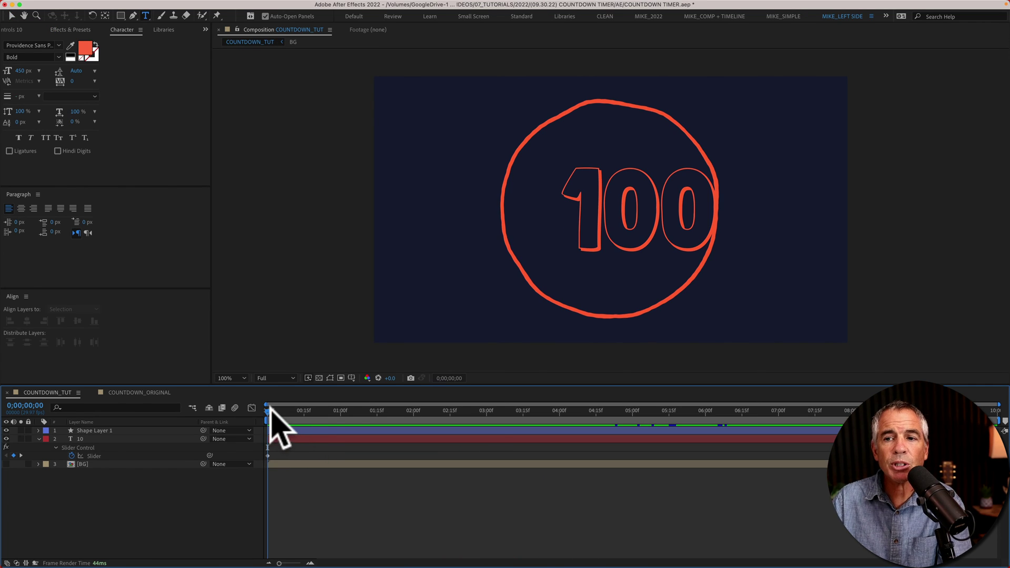
{"action": "left_click_drag", "start_coordinate": [269, 409], "coordinate": [1002, 421]}
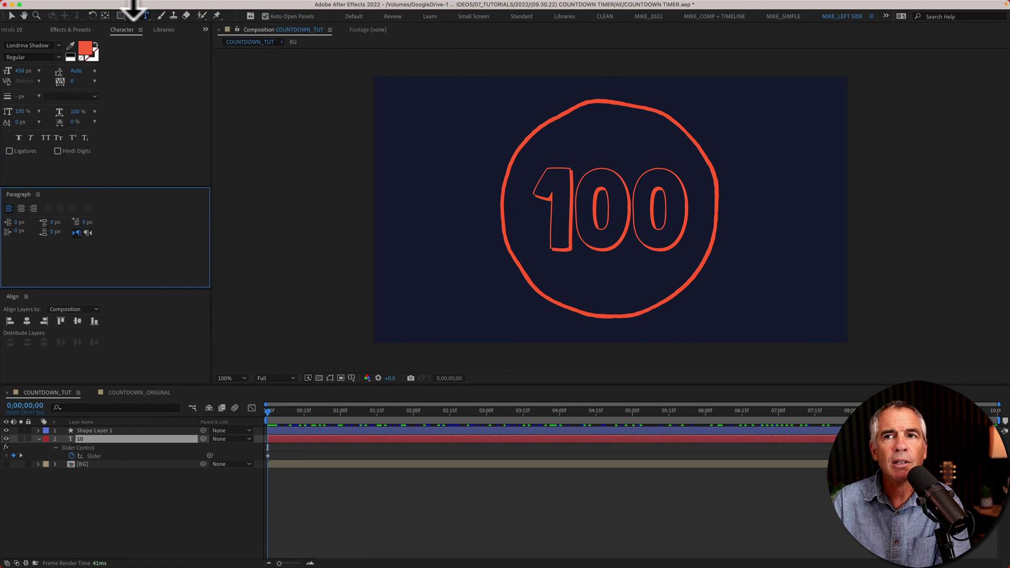
{"action": "left_click", "coordinate": [298, 6]}
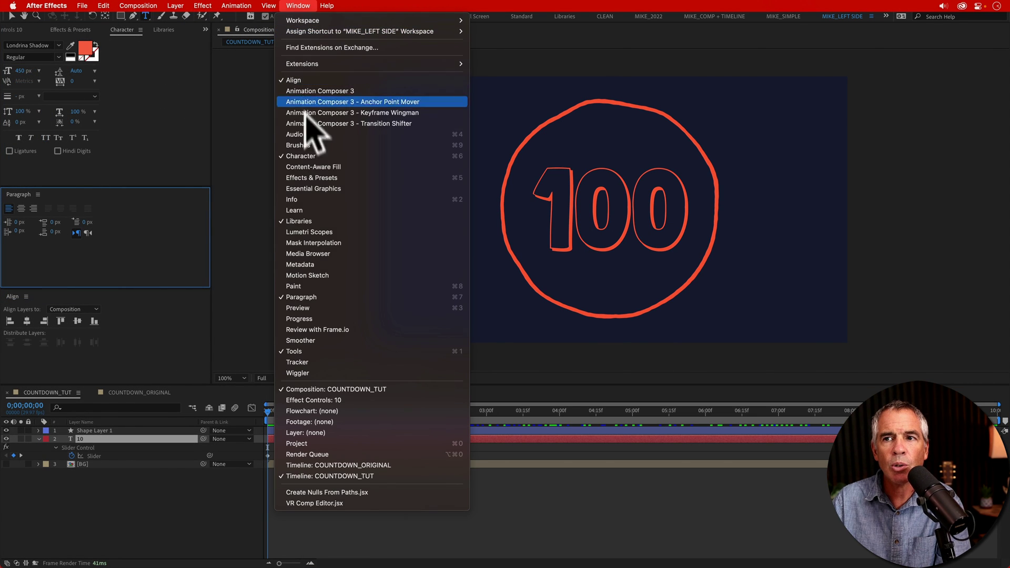
{"action": "left_click", "coordinate": [343, 297]}
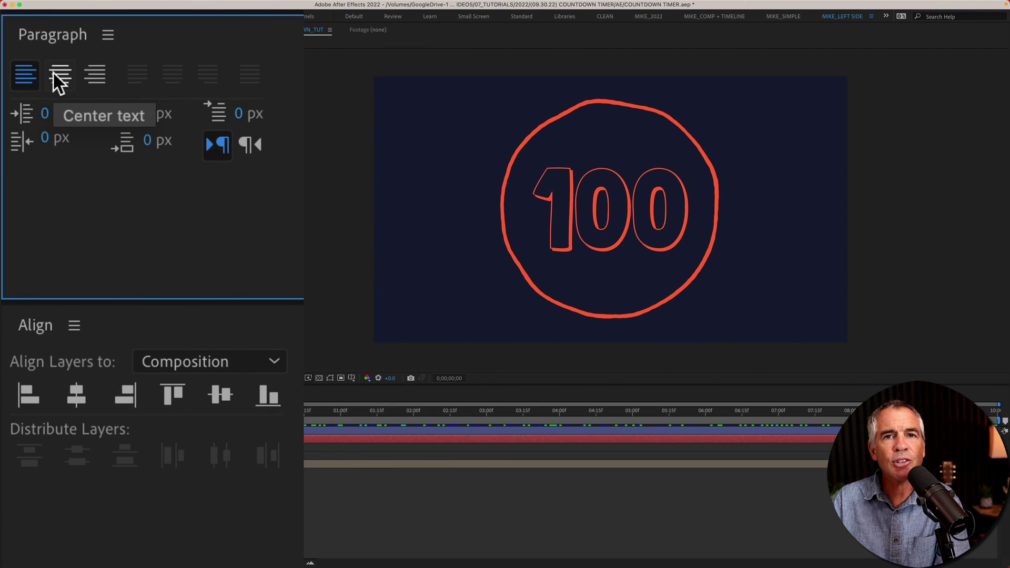
{"action": "left_click", "coordinate": [55, 76]}
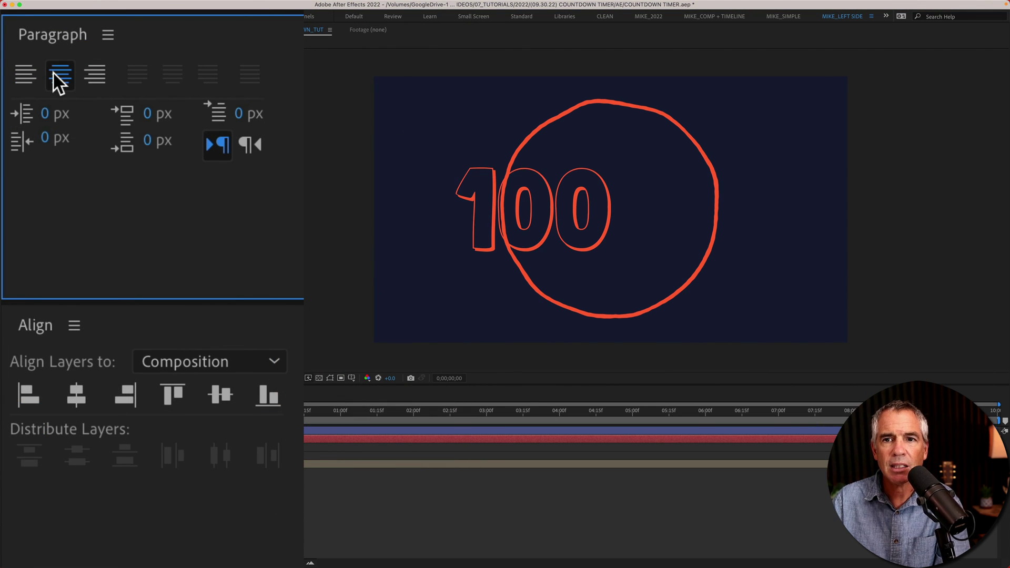
{"action": "left_click", "coordinate": [76, 395]}
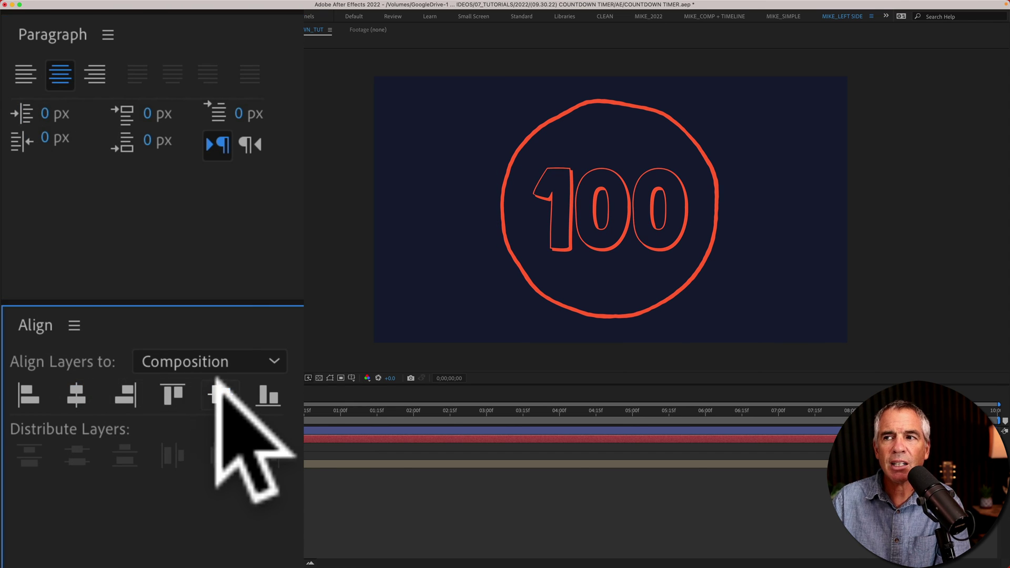